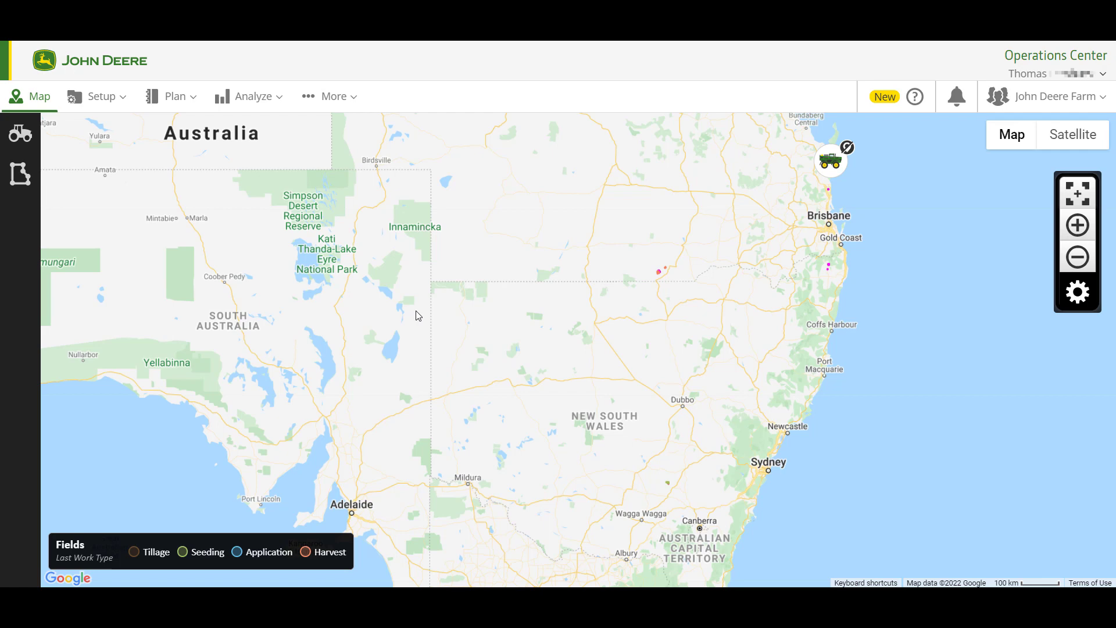
Step: Go to Setup > Team and bring up the Add to Your Team options
left_click(105, 109)
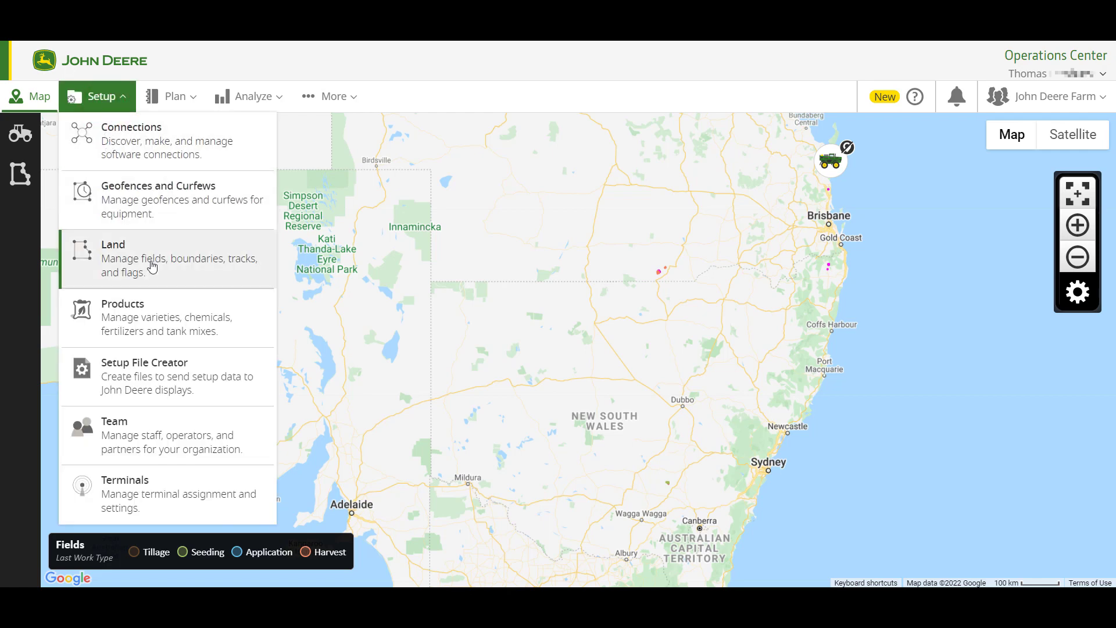
left_click(183, 435)
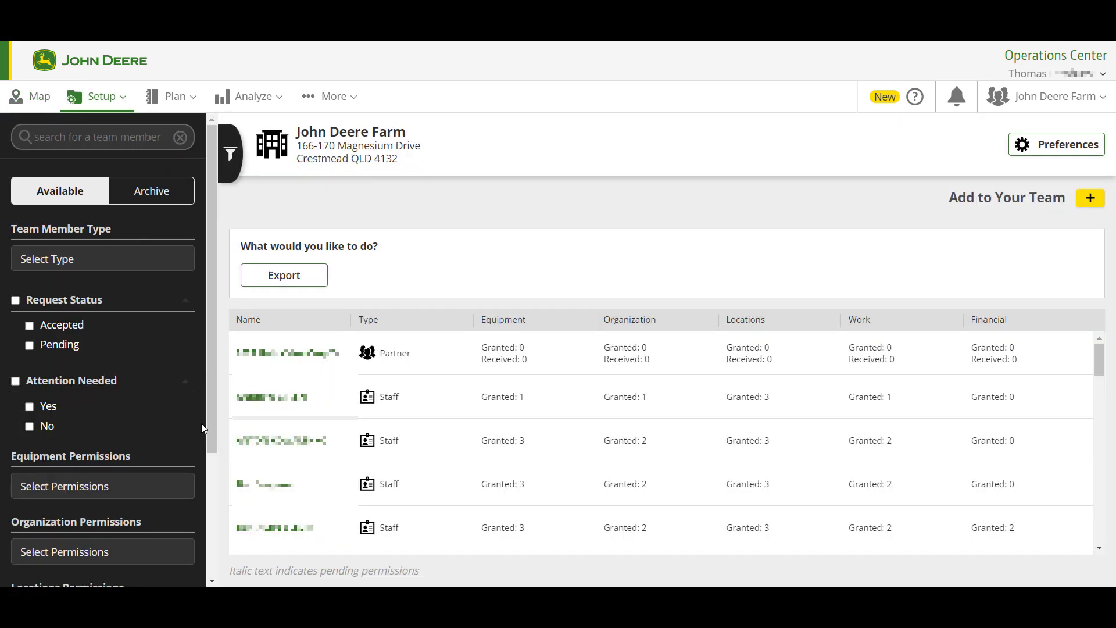
left_click(1090, 198)
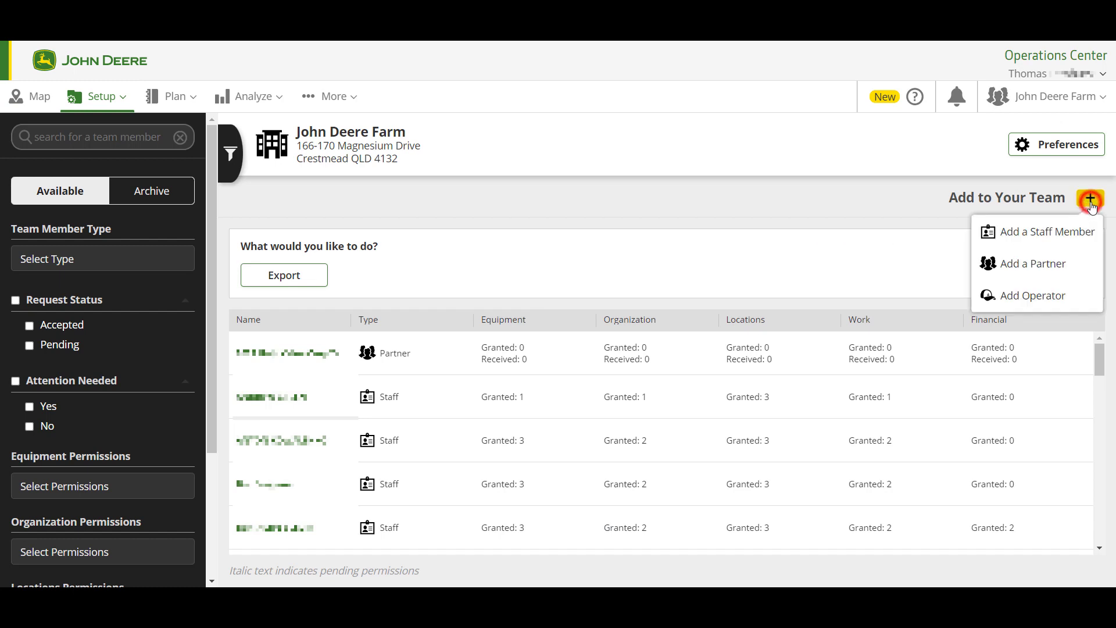
Step: Start adding a partner, choose 'Request access from my partner', and enter the partner's e-mail address
left_click(1054, 266)
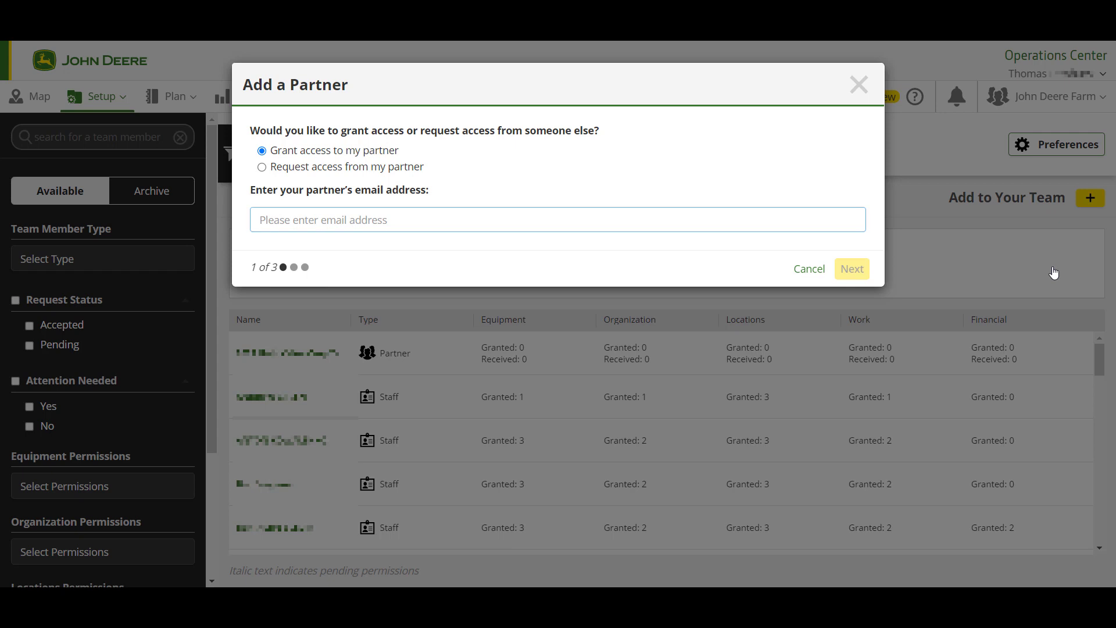
left_click(262, 168)
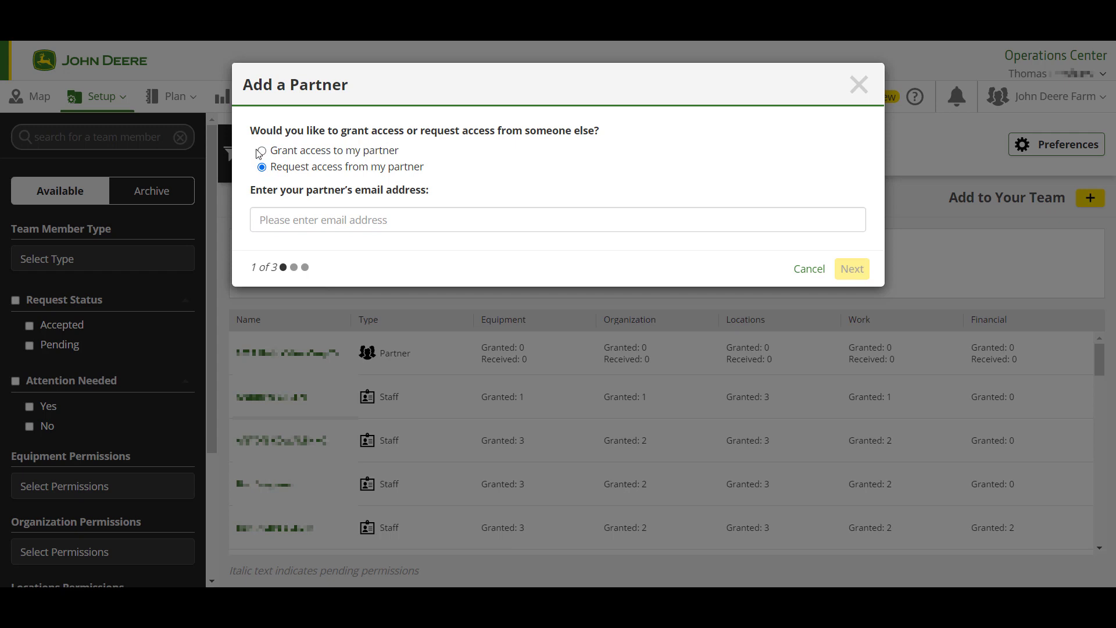
left_click(273, 218)
type("@johndee")
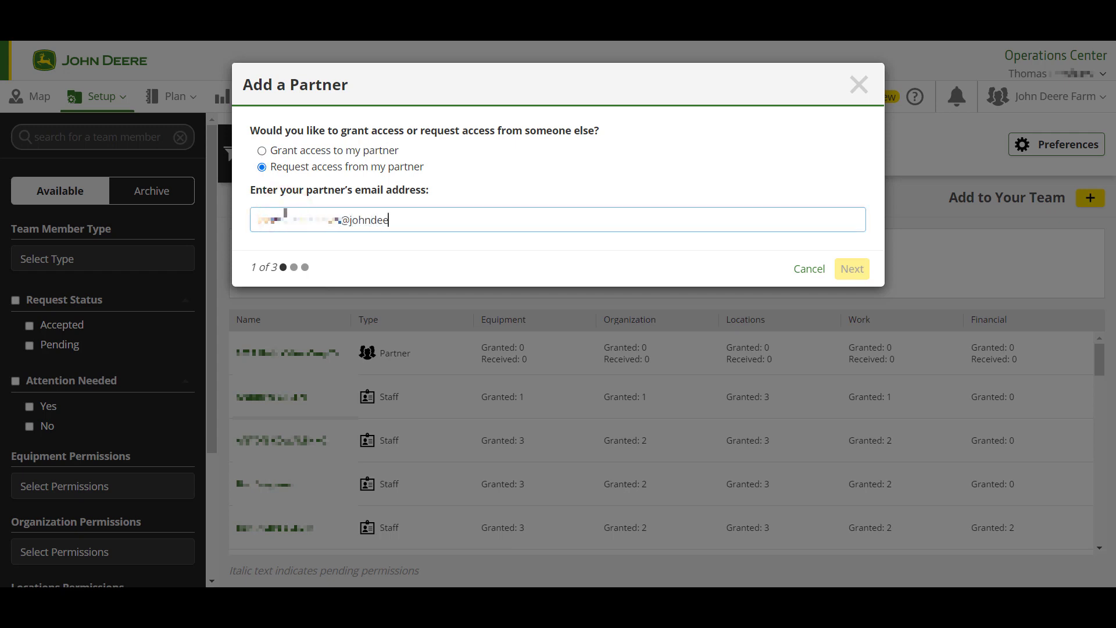
type("re.com")
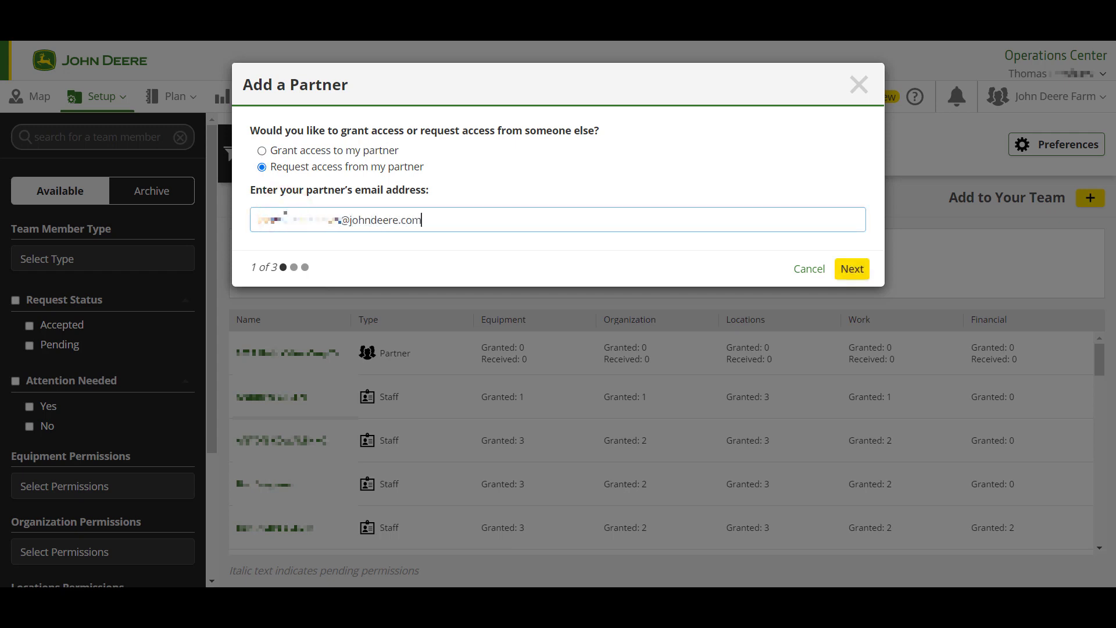
Step: Limit the requested Equipment and Locations access to view-only, level 1
left_click(852, 272)
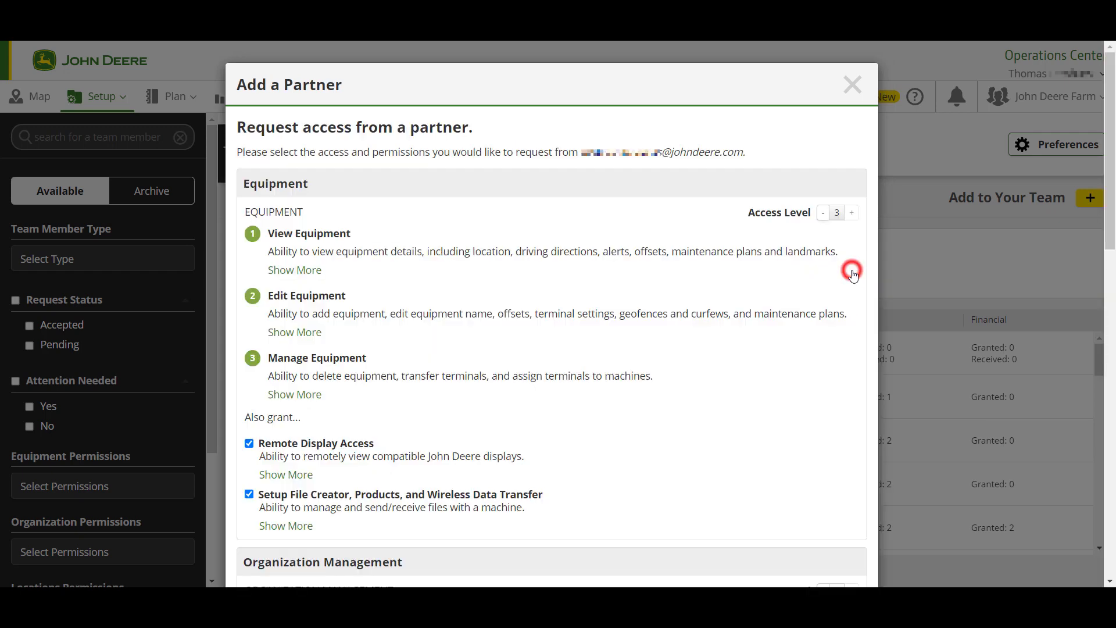
left_click(254, 235)
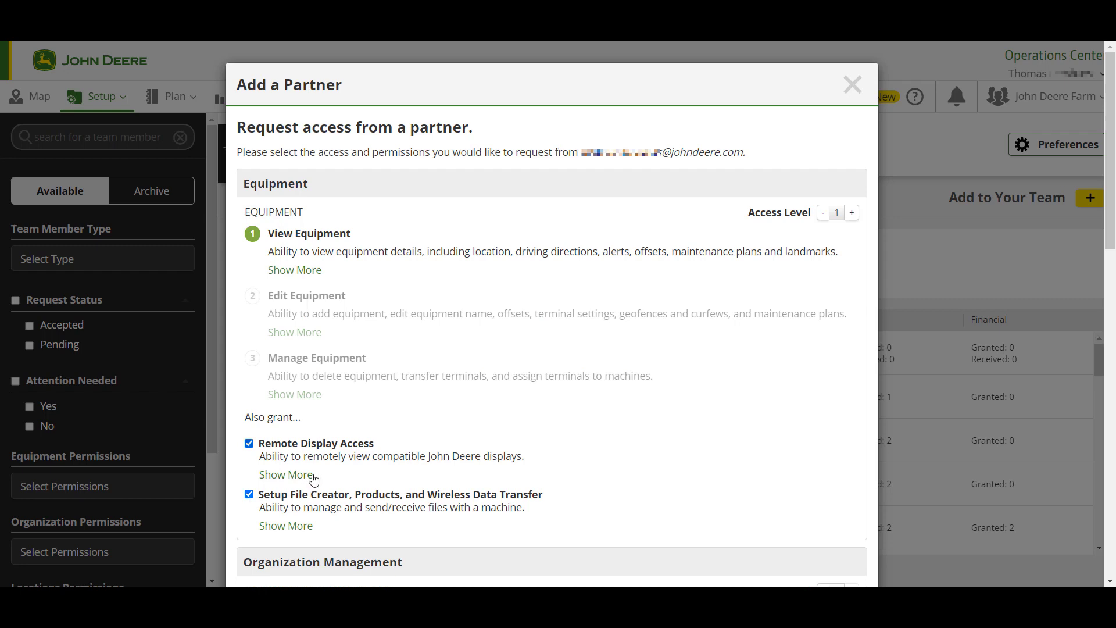
scroll(308, 481, "down", 3)
scroll(314, 480, "down", 6)
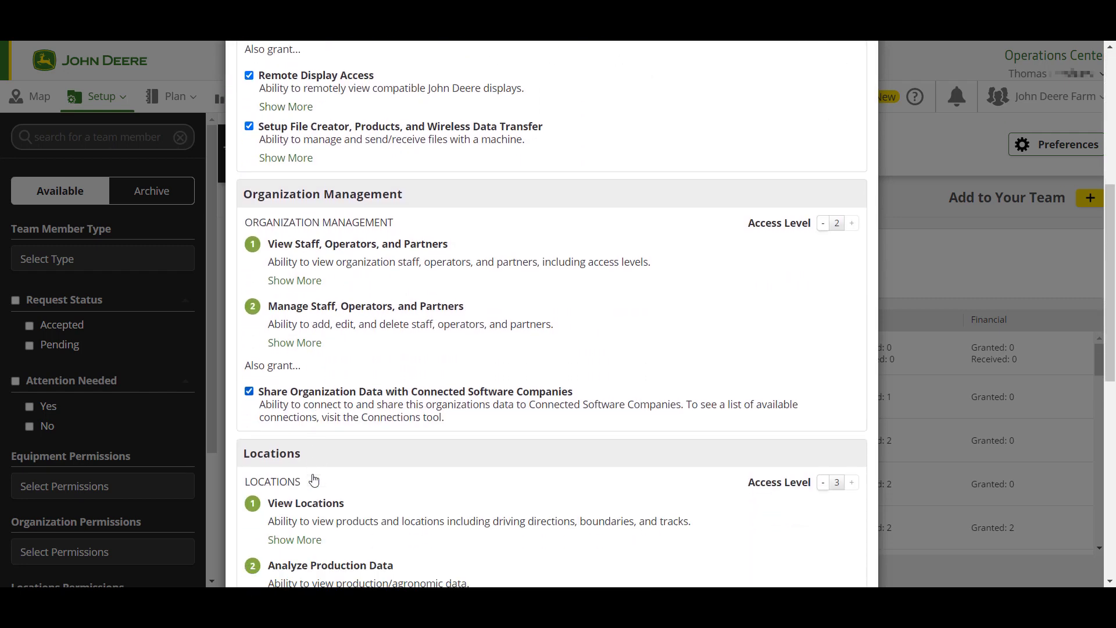
left_click(252, 442)
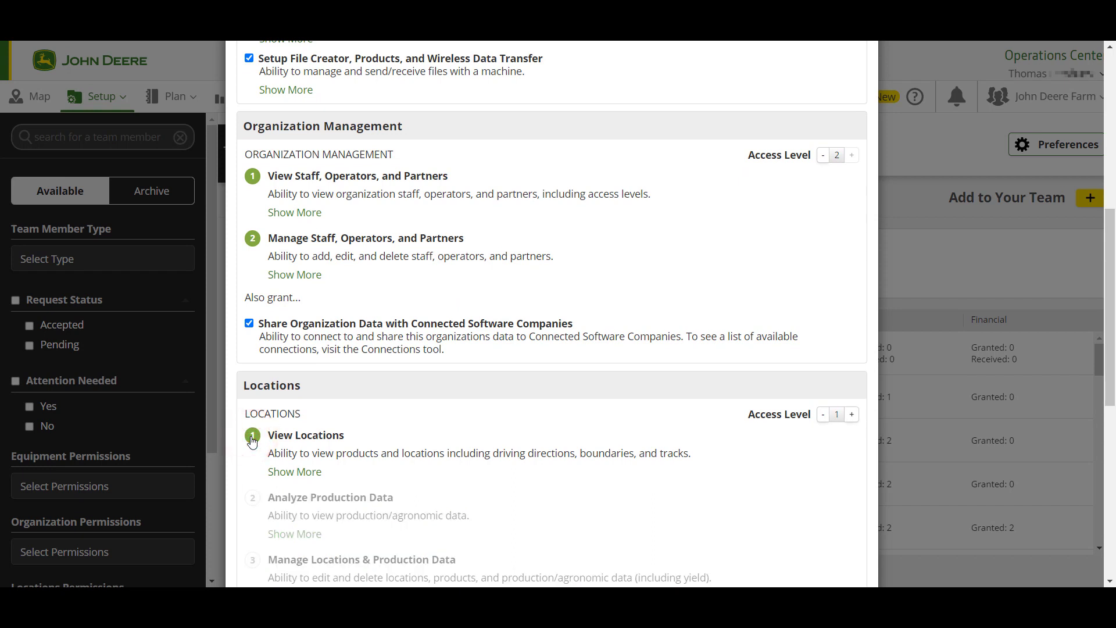
scroll(251, 442, "up", 3)
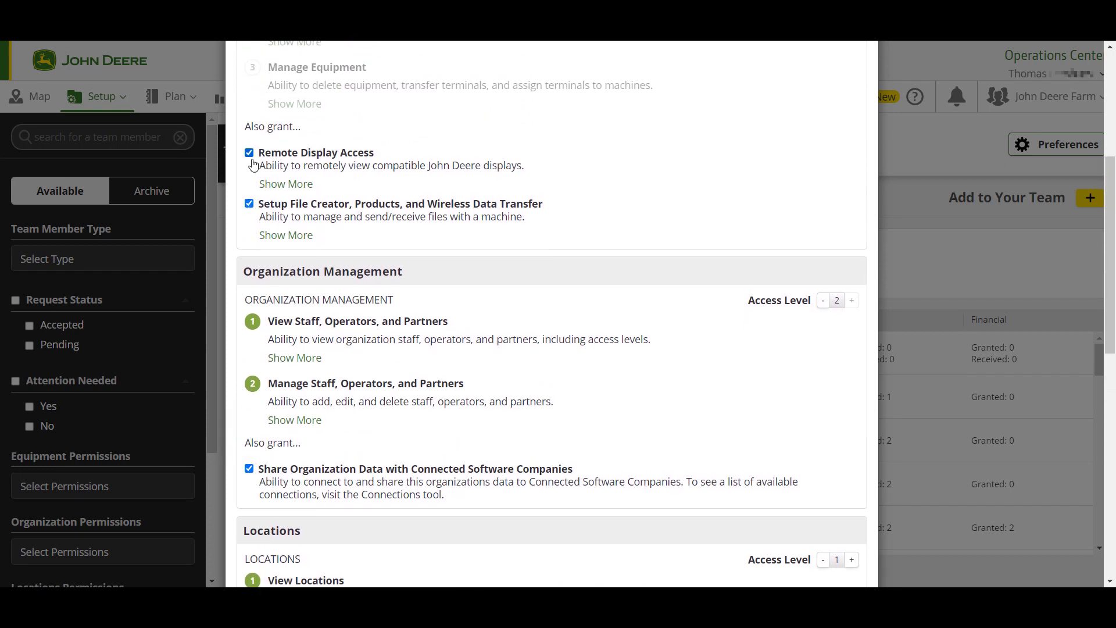
Step: Exclude Remote Display Access and set Work access to 0, then go to staff assignment
left_click(249, 152)
left_click(823, 300)
left_click(823, 300)
scroll(743, 356, "down", 8)
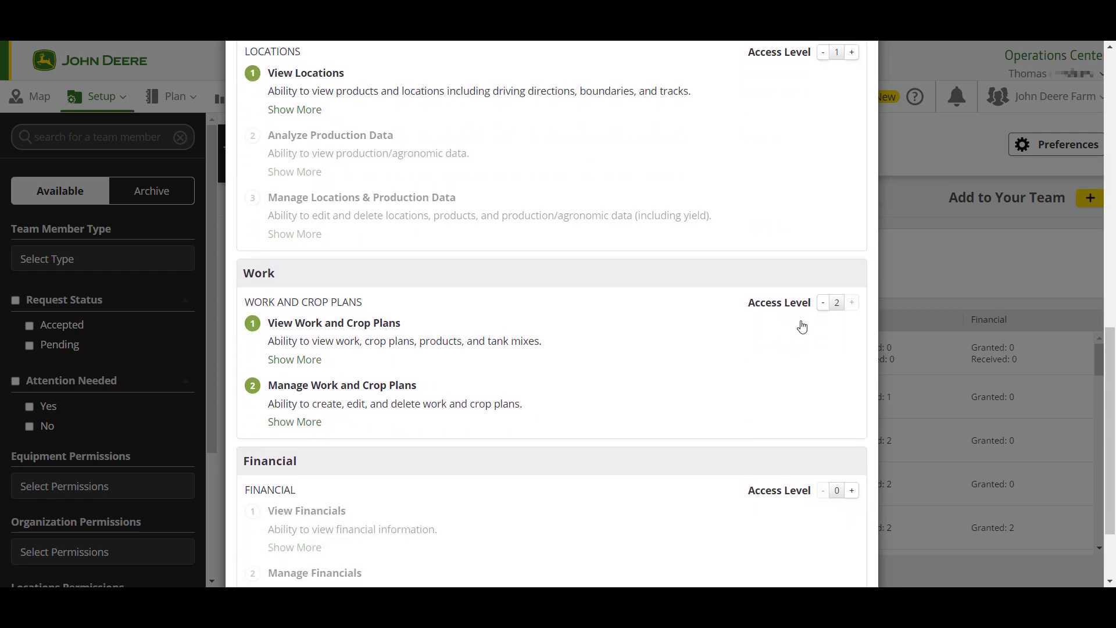
left_click(823, 307)
left_click(823, 307)
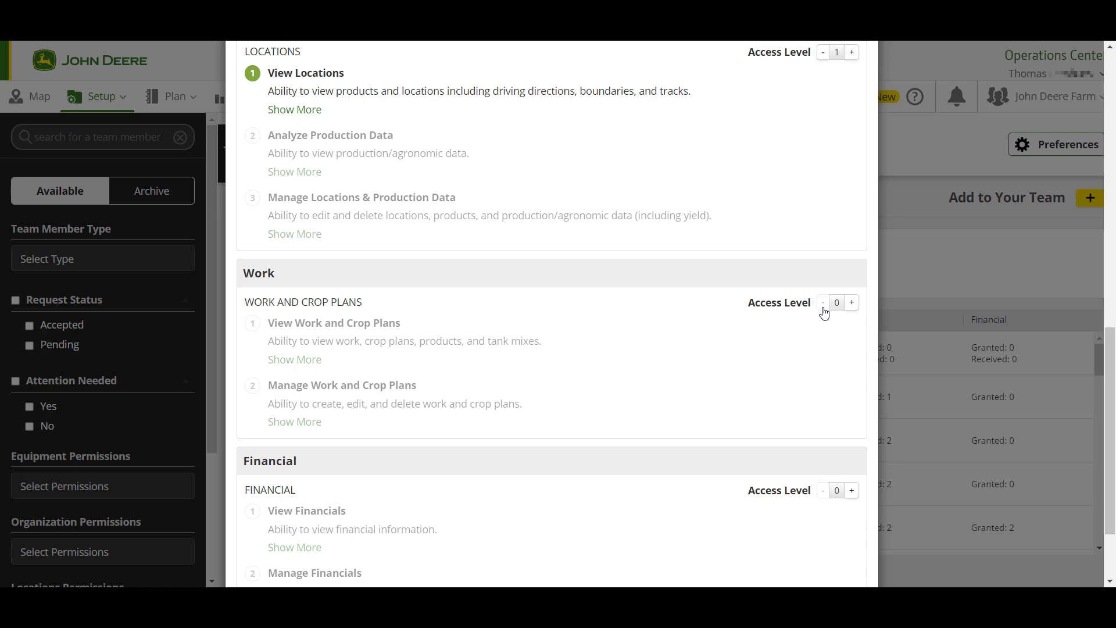
scroll(822, 307, "down", 3)
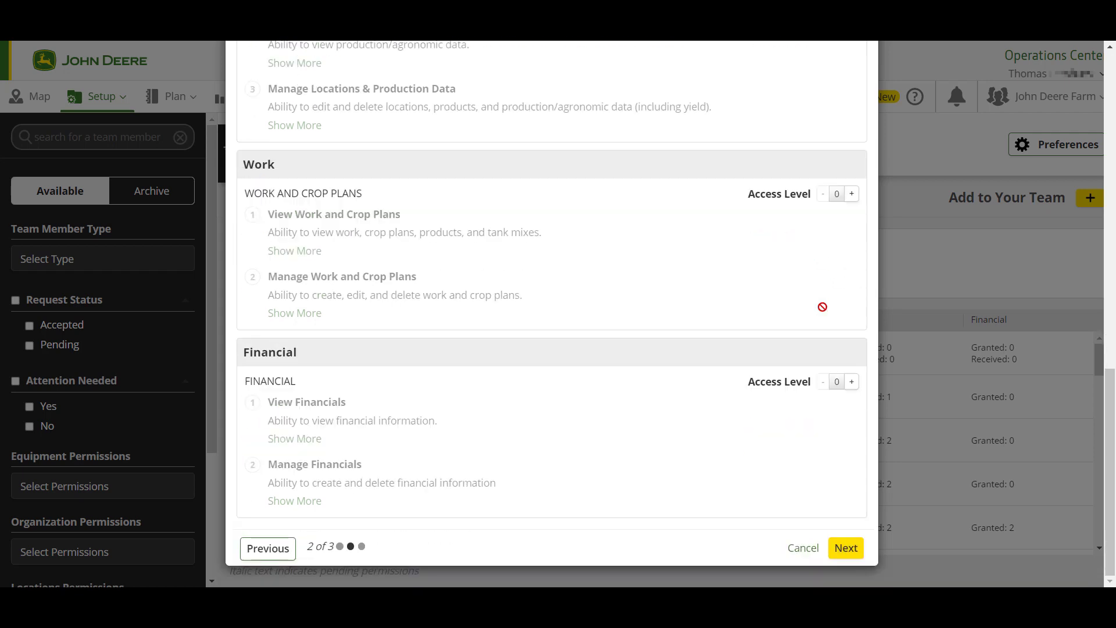
left_click(846, 548)
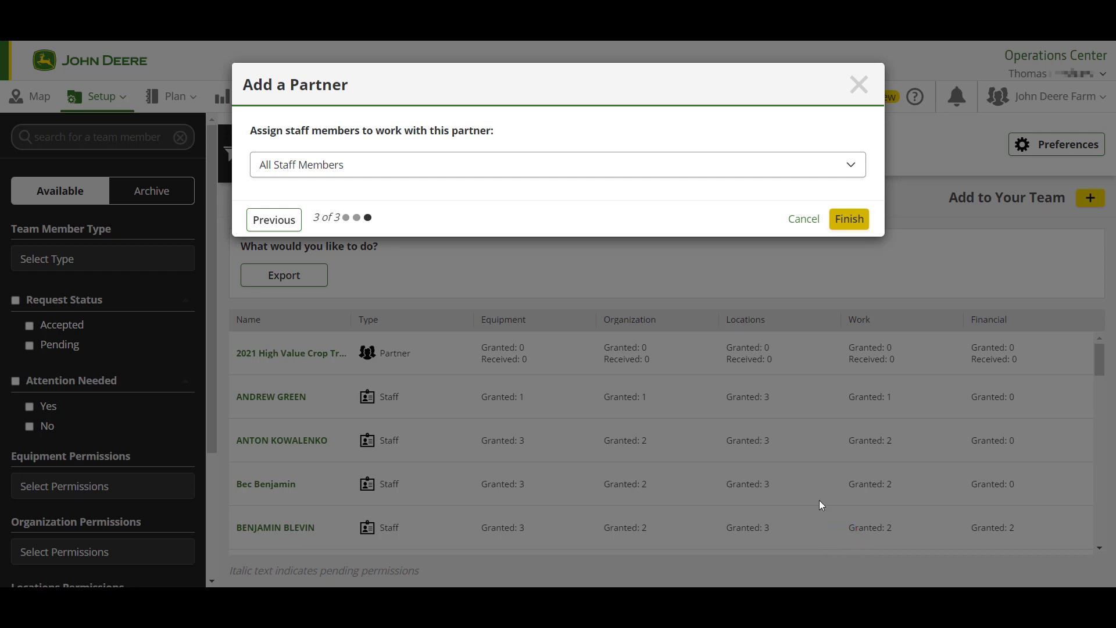
Step: Keep All Staff Members assigned and finish sending the partner invitation
left_click(765, 172)
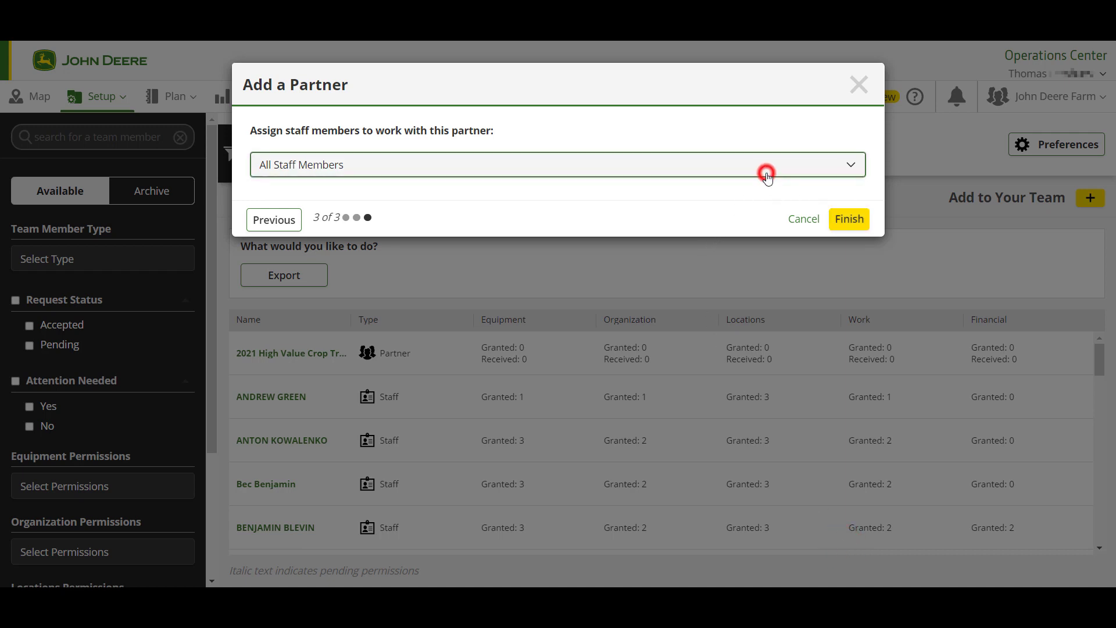
left_click(766, 172)
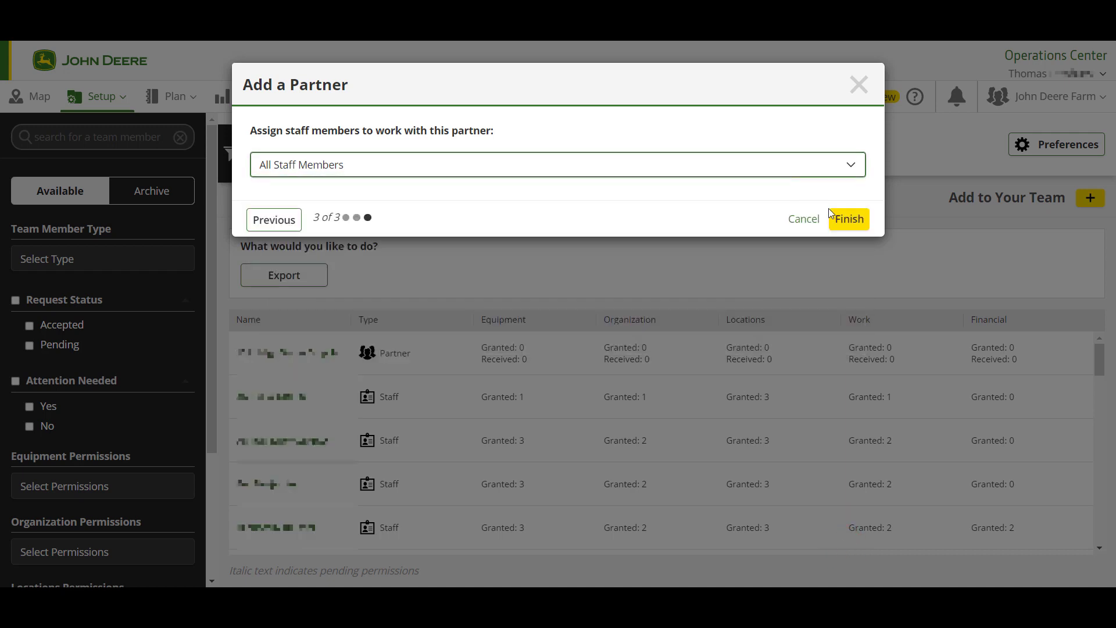
left_click(850, 220)
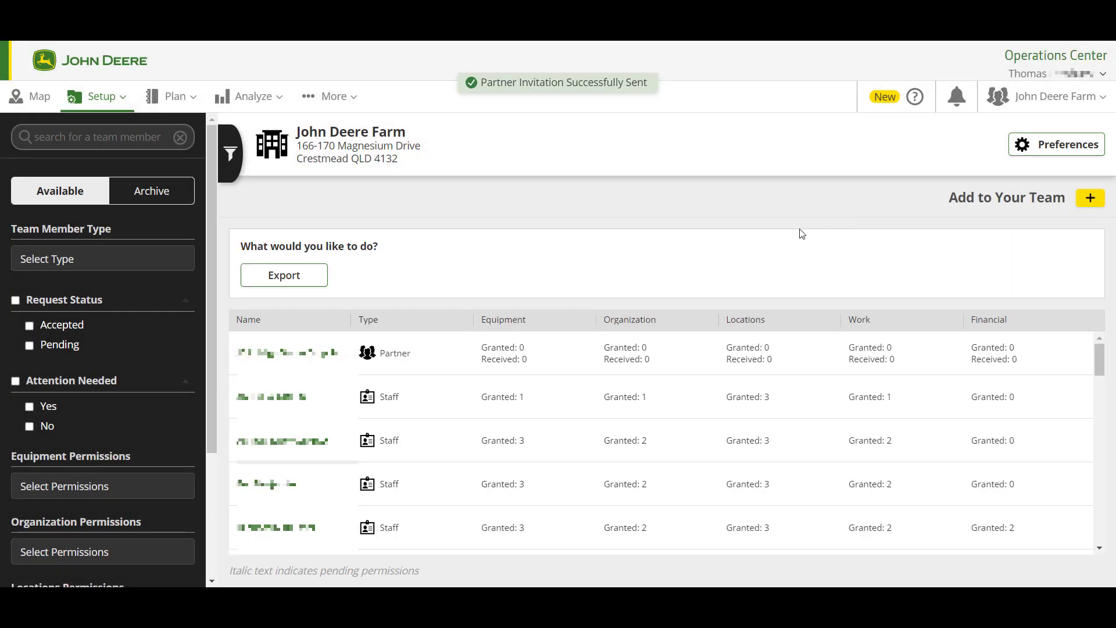
scroll(439, 363, "down", 5)
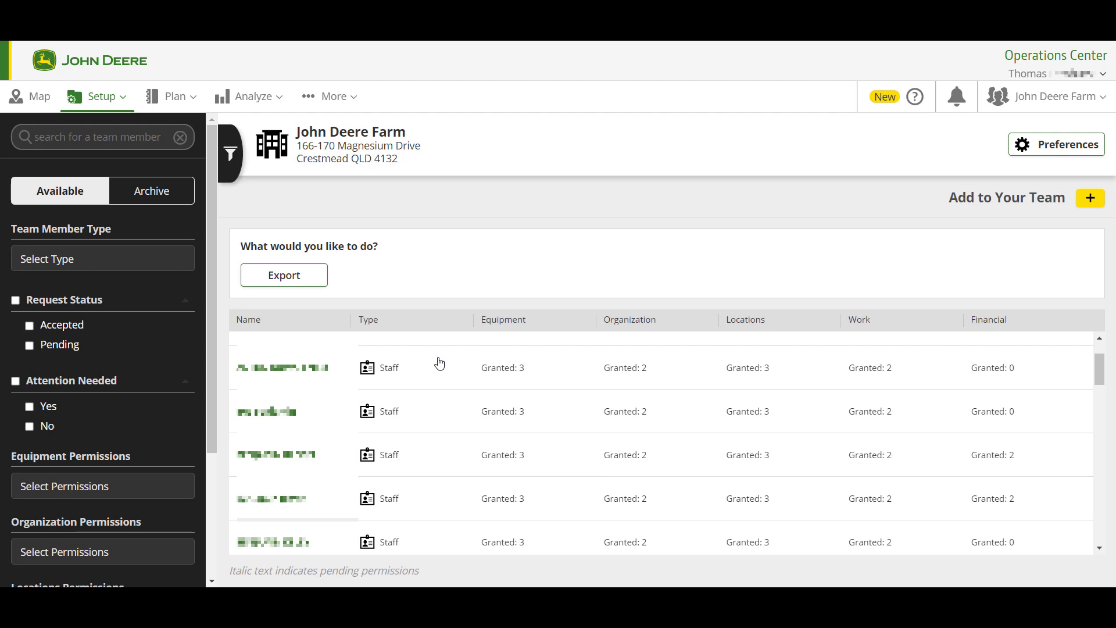
scroll(439, 364, "down", 3)
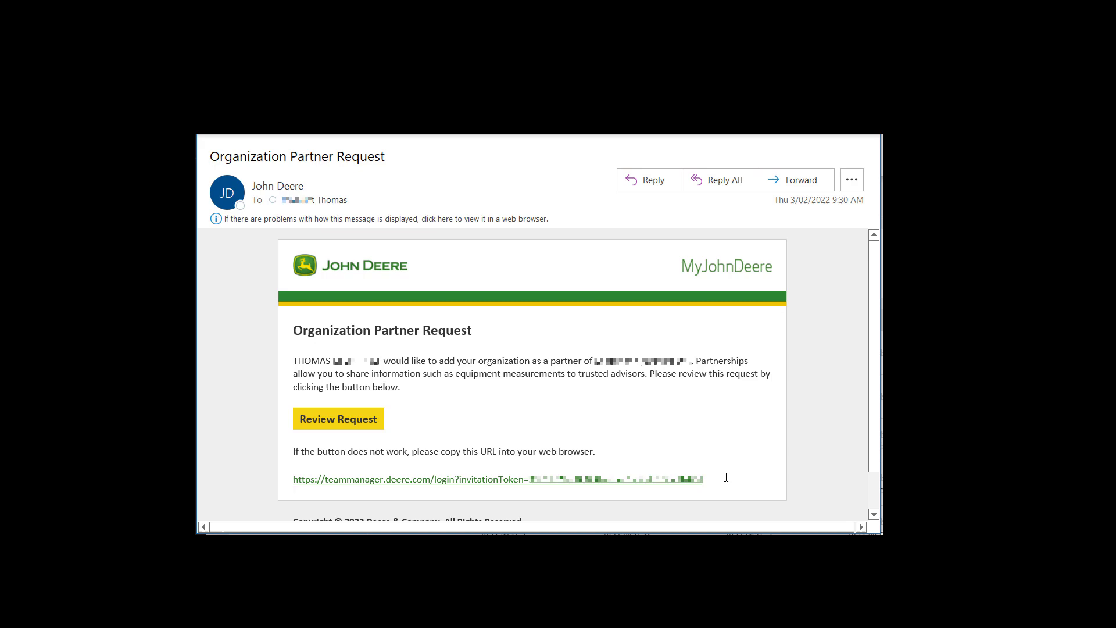
Step: Follow the Review Request link in the Organization Partner Request e-mail
left_click(341, 426)
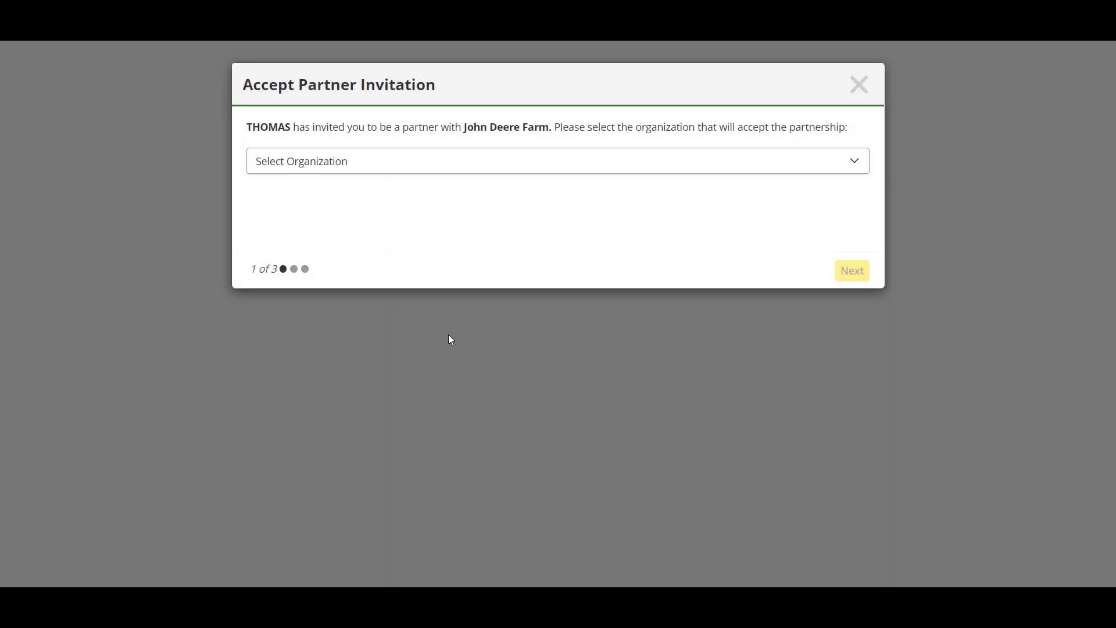
Step: Pick John Deere Demo AU/NZ as the accepting organization and continue to granting access
left_click(753, 170)
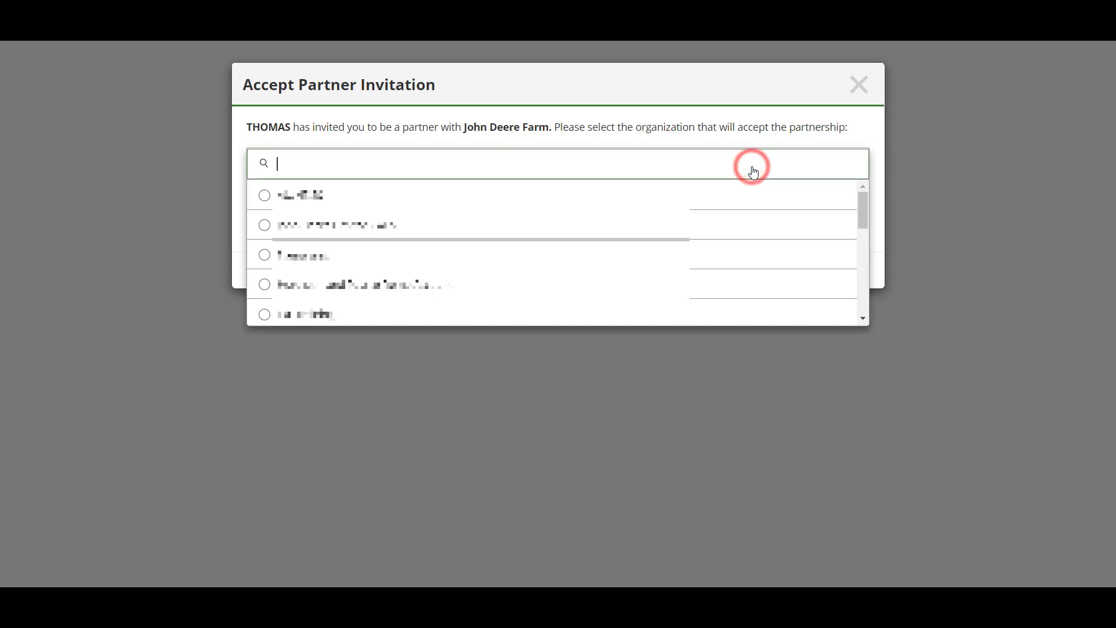
scroll(711, 228, "down", 2)
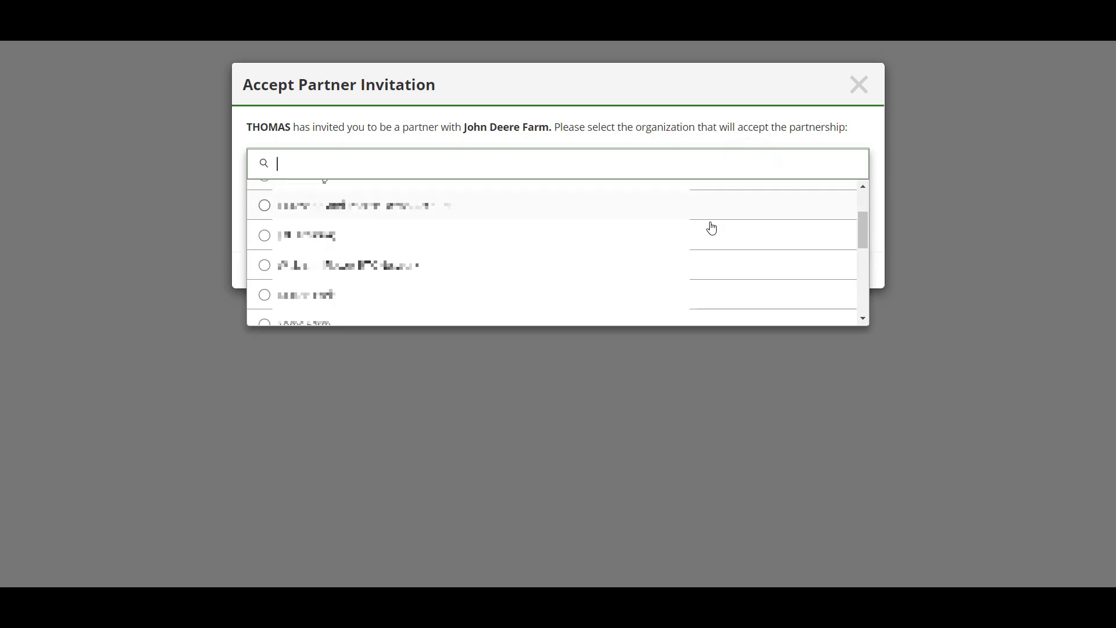
scroll(712, 228, "down", 3)
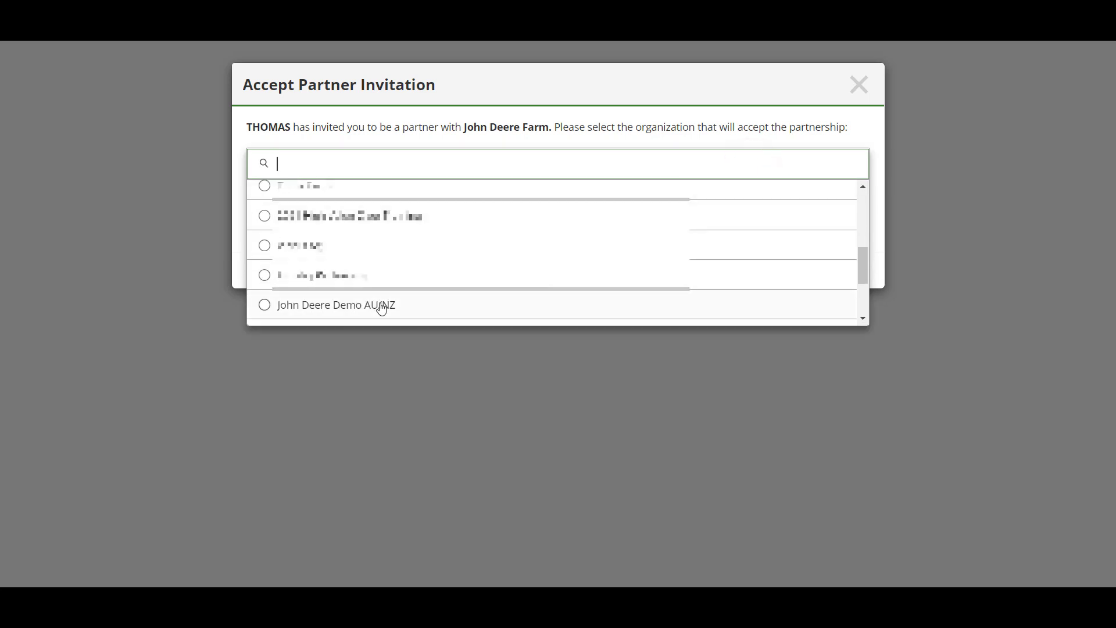
left_click(265, 305)
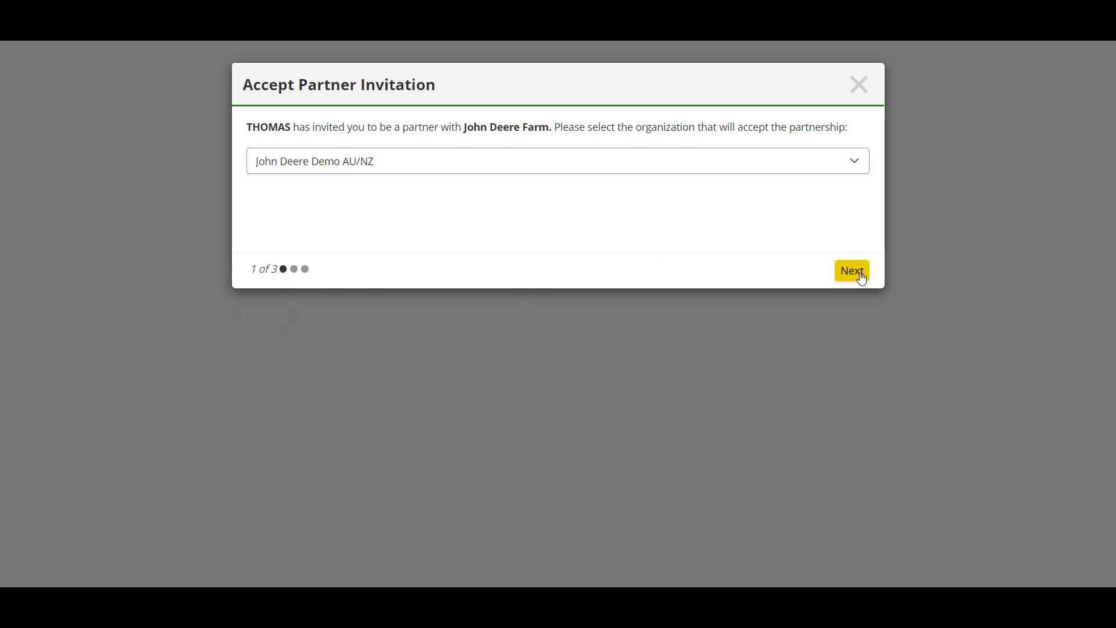
left_click(852, 271)
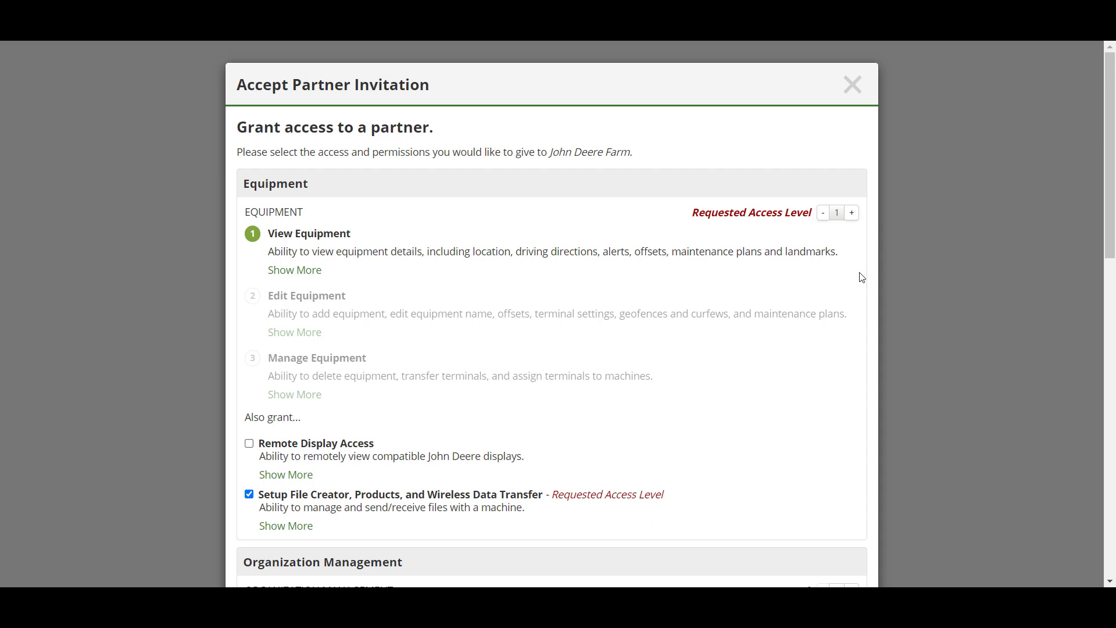
Step: Leave Equipment and Locations at View access, review the other sections, and continue to step 3
left_click(852, 212)
left_click(824, 215)
scroll(841, 254, "down", 3)
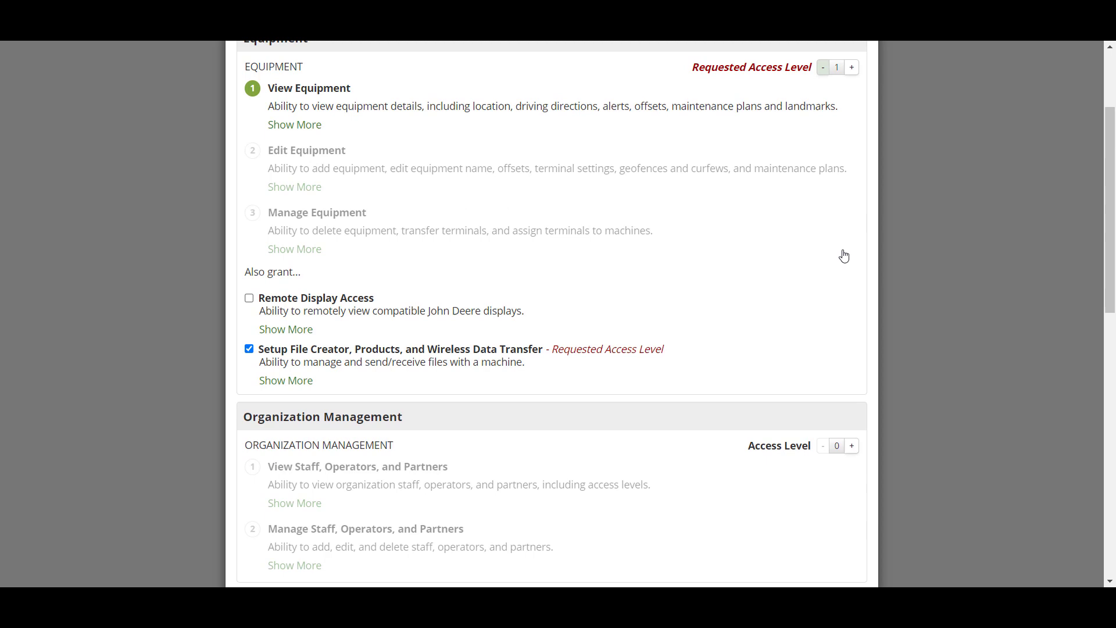
scroll(844, 256, "down", 10)
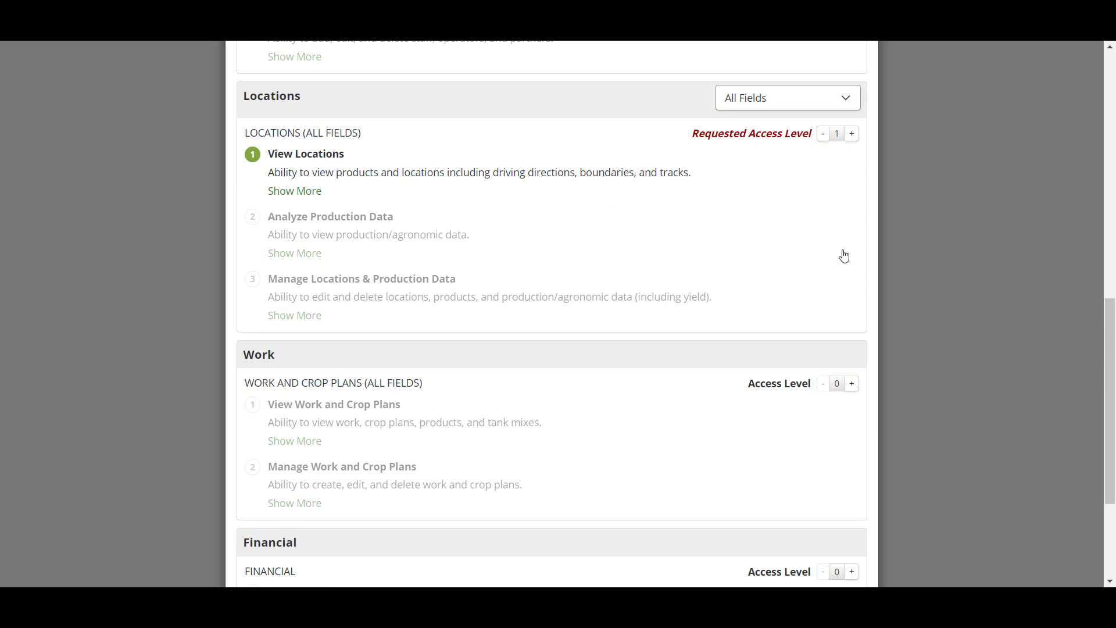
scroll(844, 256, "down", 3)
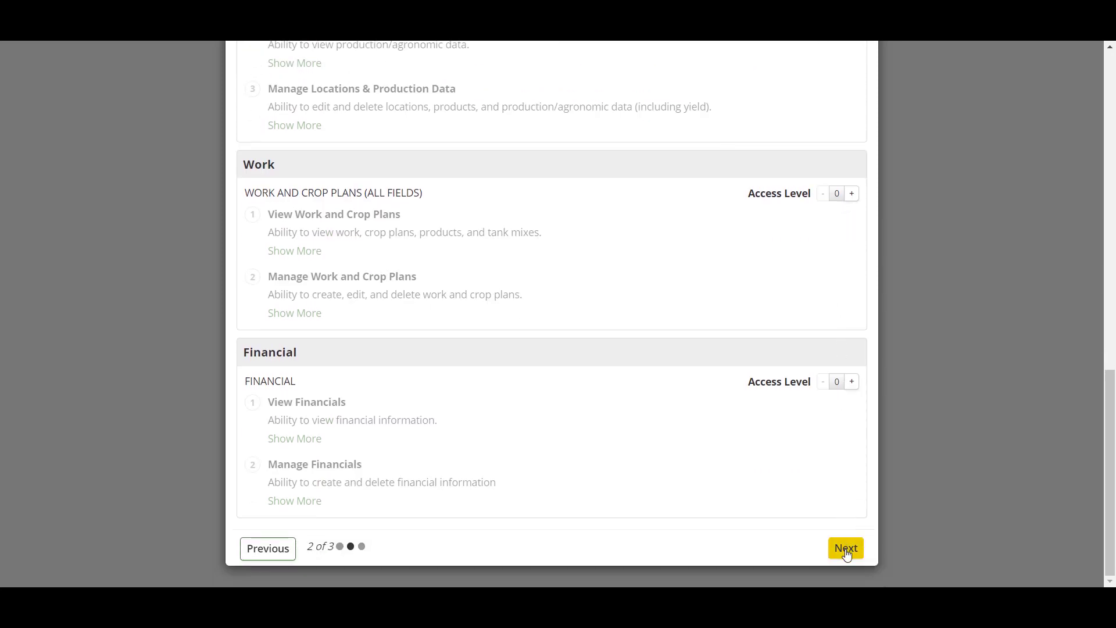
left_click(847, 551)
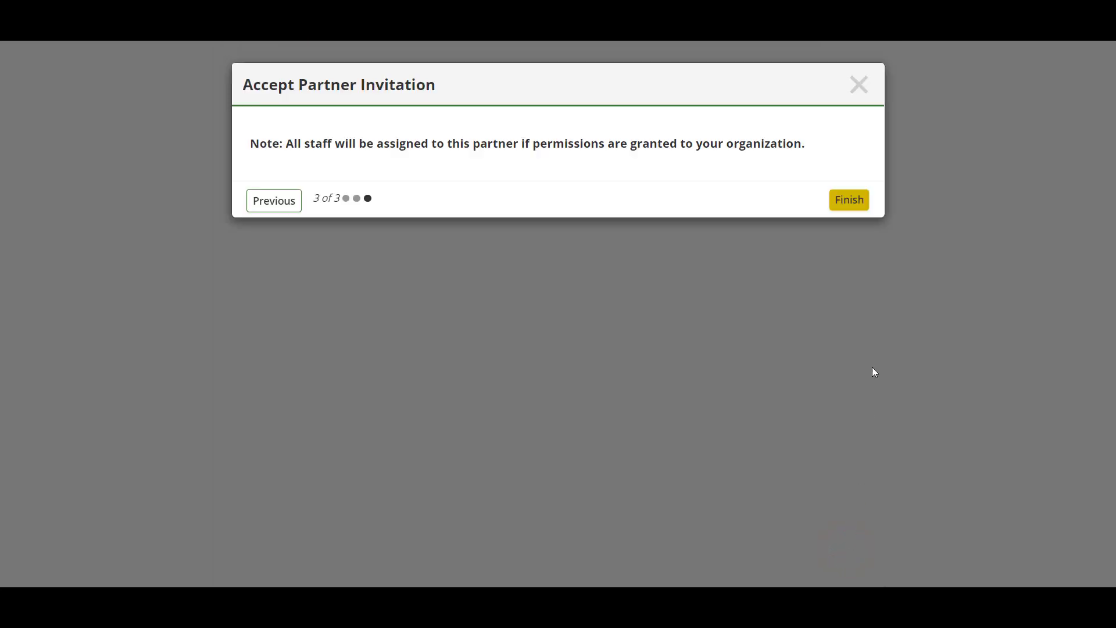
Step: Finish accepting the partner invitation on step 3 of 3
left_click(856, 204)
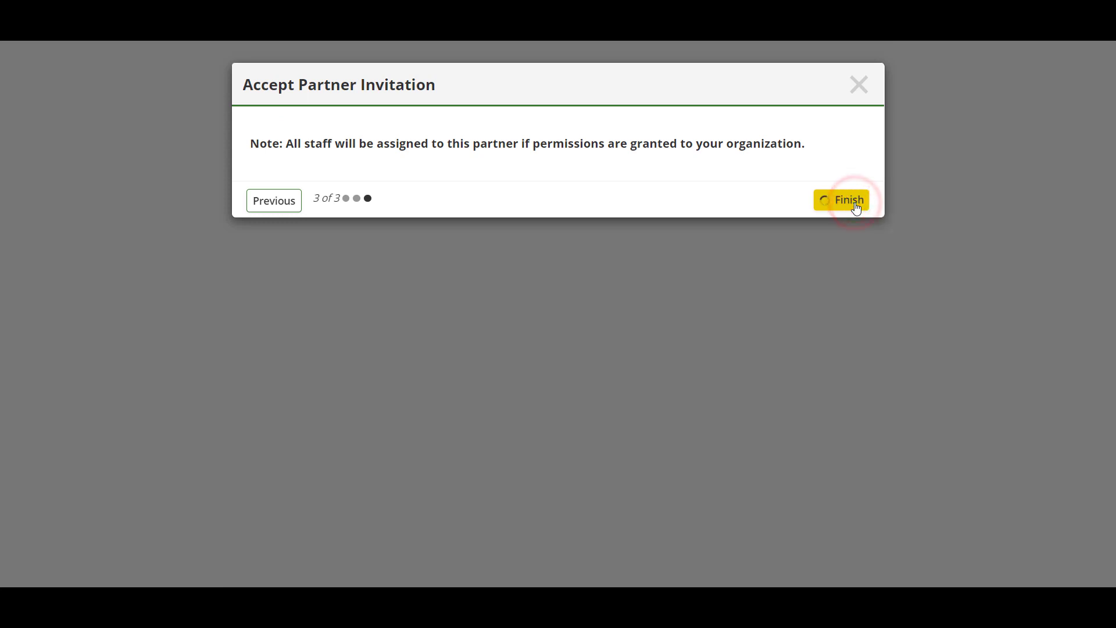